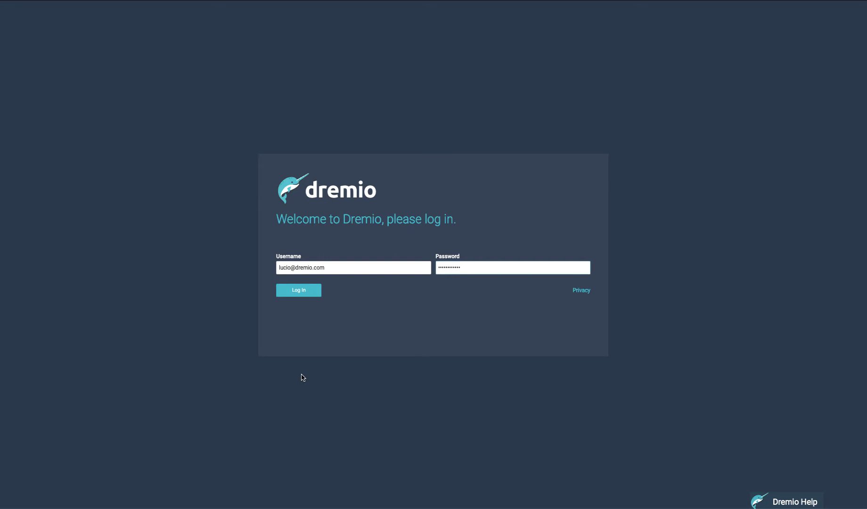
- Log in to Dremio with the account credentials to reach the home space
click(306, 293)
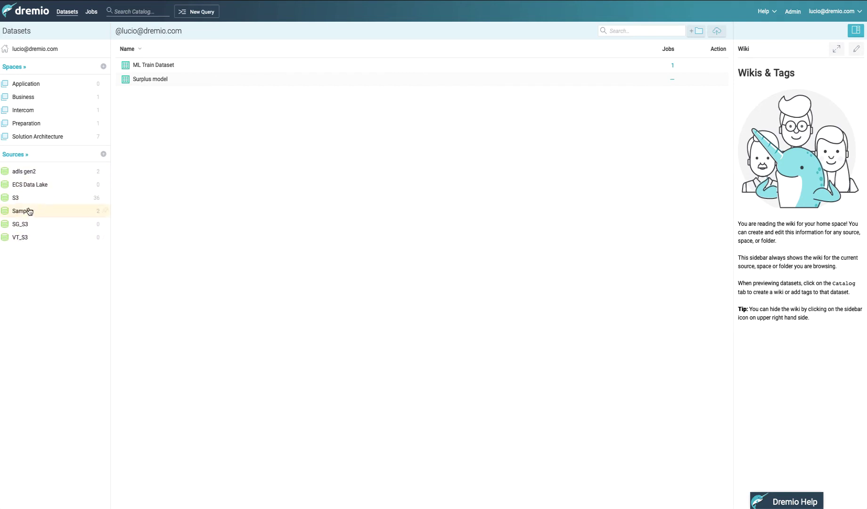
click(103, 153)
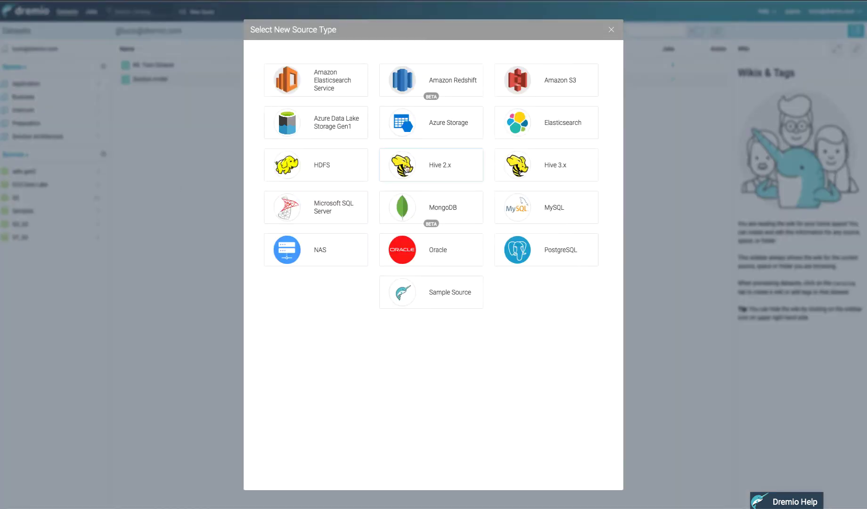
click(540, 80)
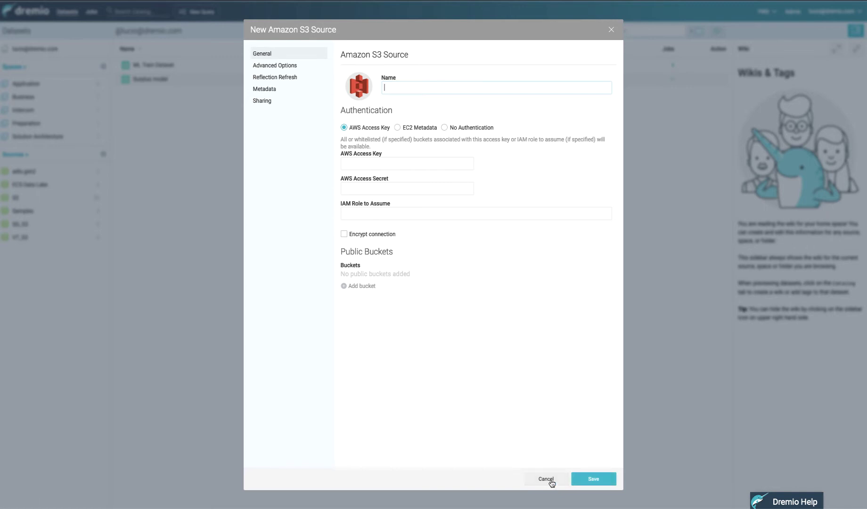
click(546, 478)
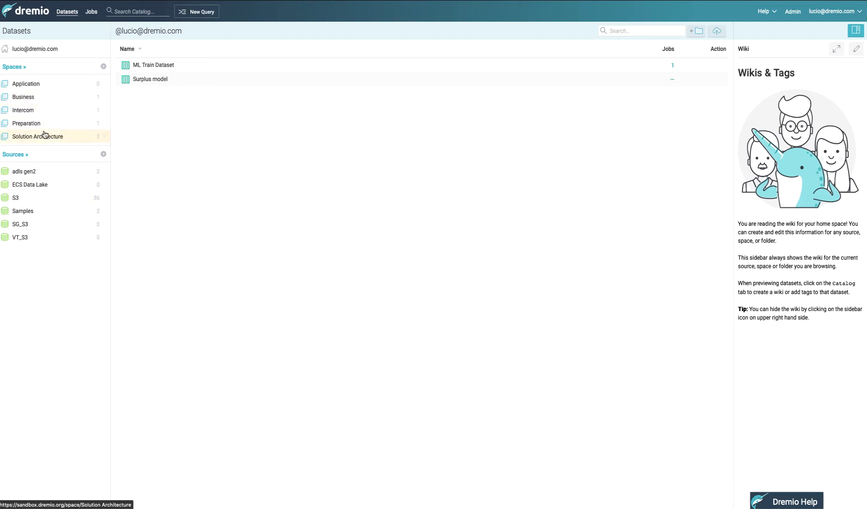
click(31, 122)
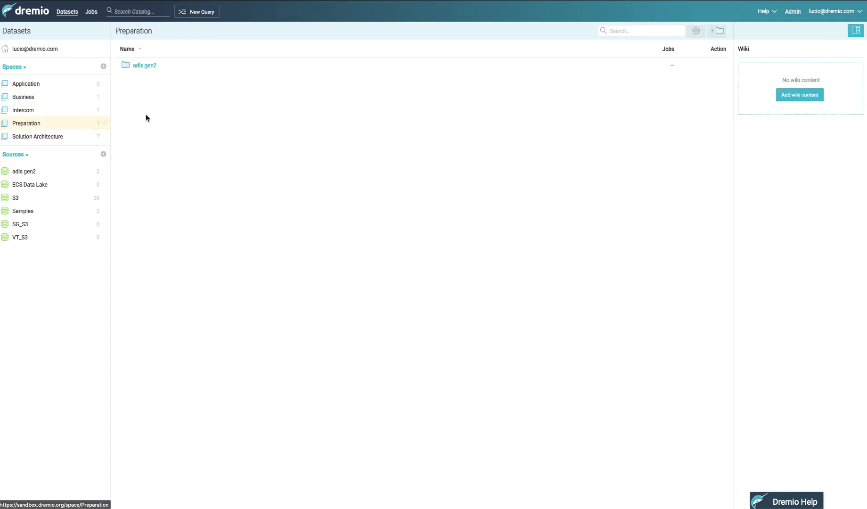
click(137, 66)
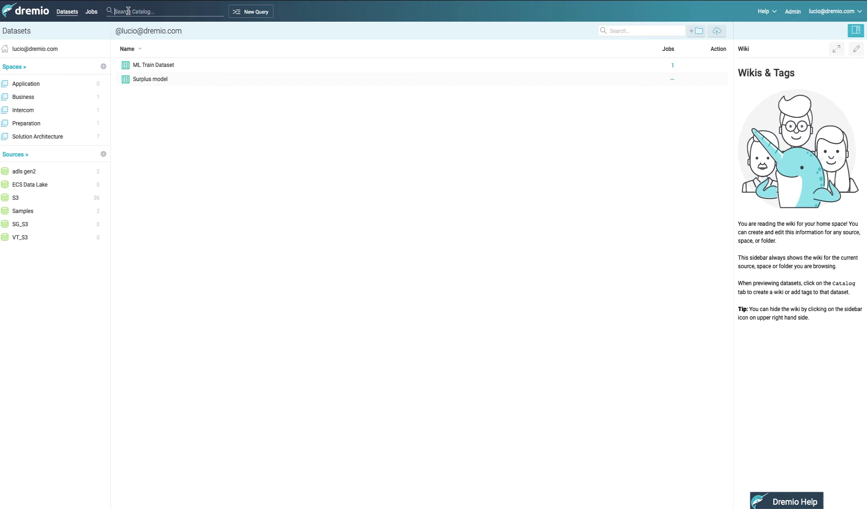
- Search the catalog for 'nyc', then browse to the Business space's Transportation folder
text(nyc)
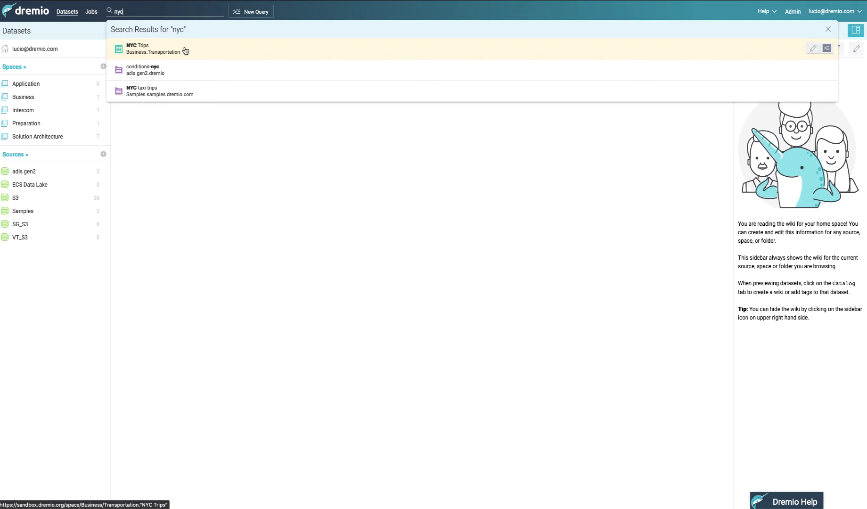
click(32, 99)
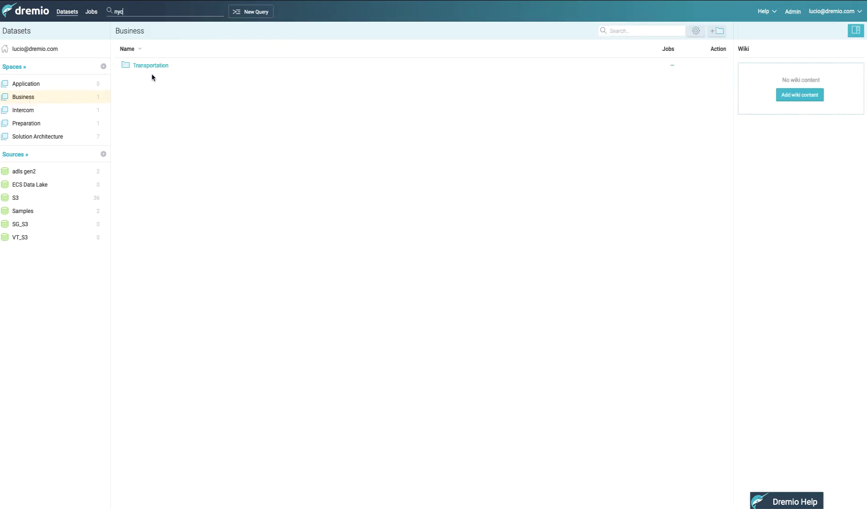
click(151, 65)
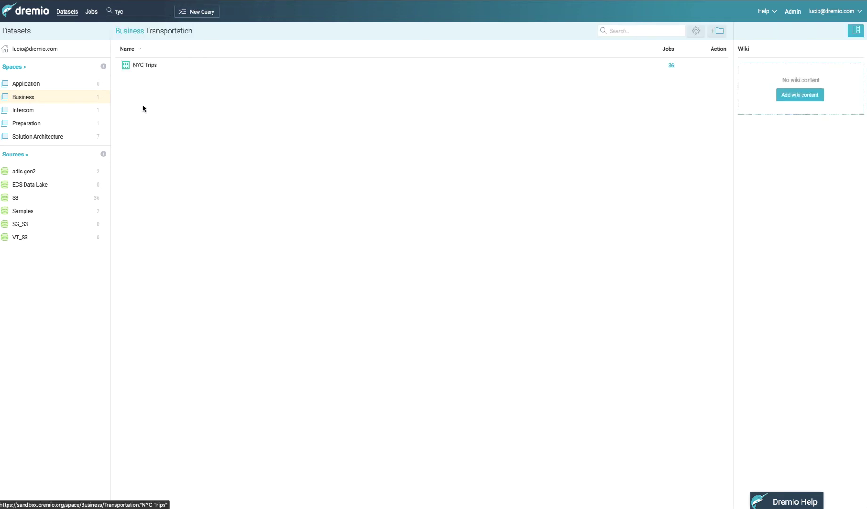
- Open the NYC Trips dataset and view its wiki listing the 20 fields
click(142, 66)
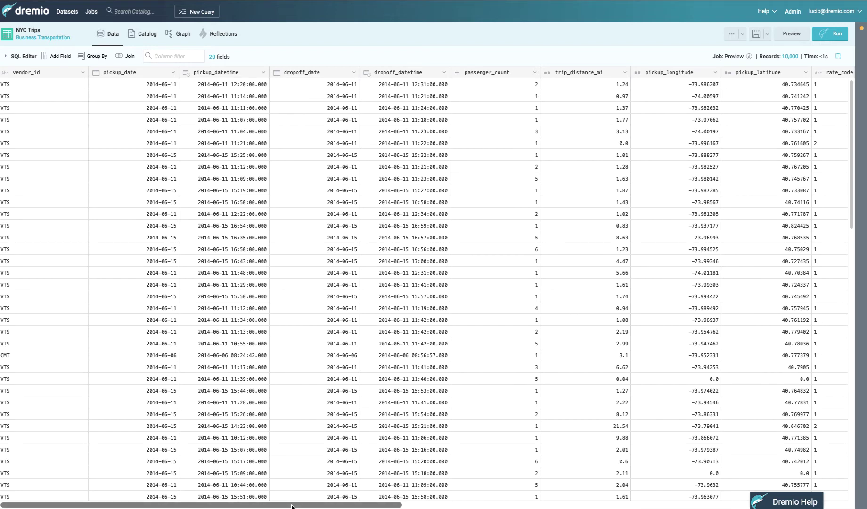
drag(291, 505, 258, 504)
click(149, 41)
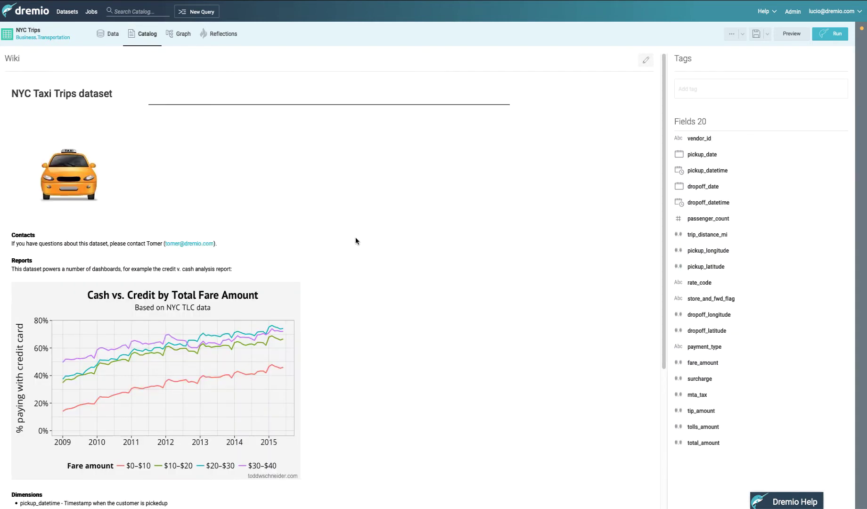
- Scroll through the NYC Taxi trips dataset's 18-field data preview
scroll(344, 264, down, 5)
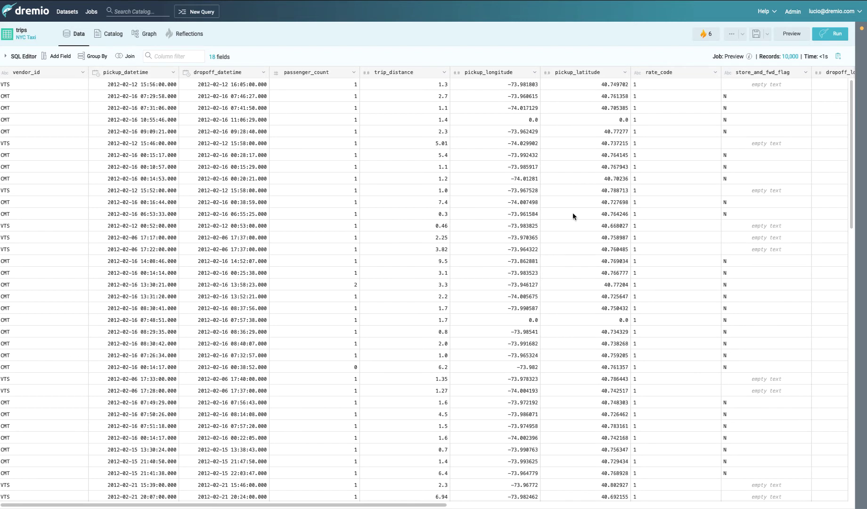
- Analyze the trips dataset with Tableau, confirming the .tds data source file
click(742, 35)
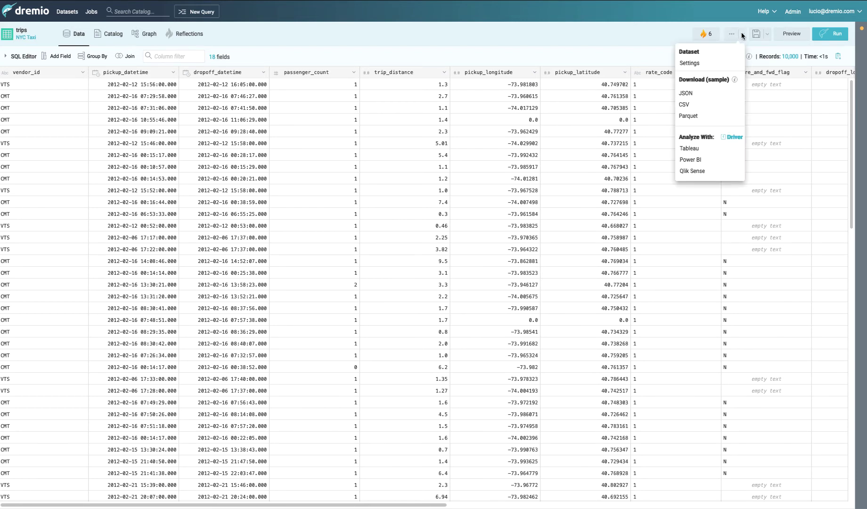
click(692, 149)
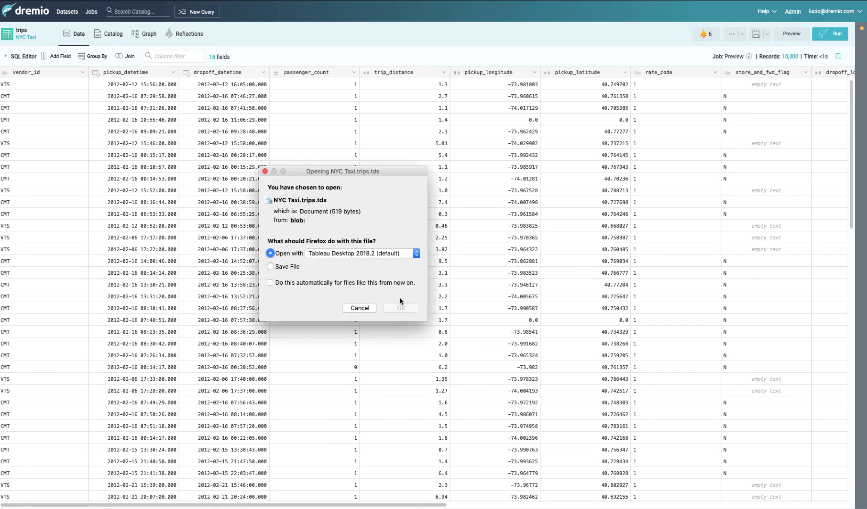
click(401, 309)
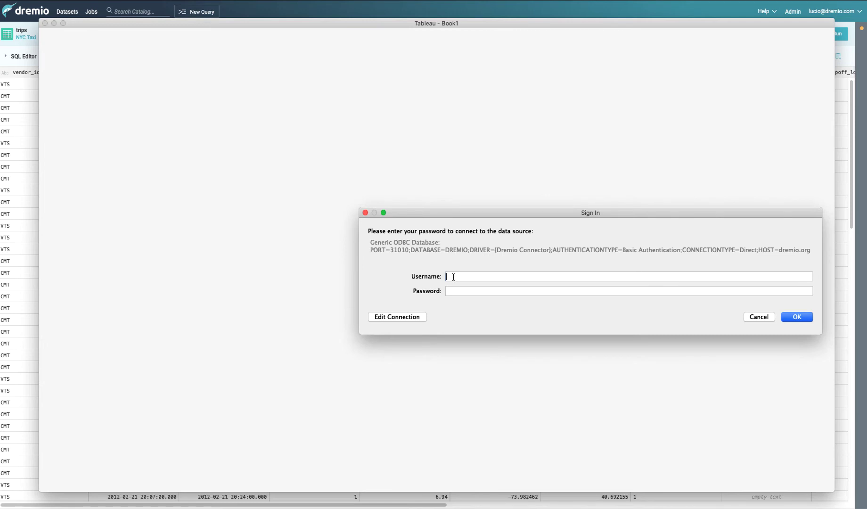
- Sign in to Tableau with the account username and password to load the workbook
click(453, 276)
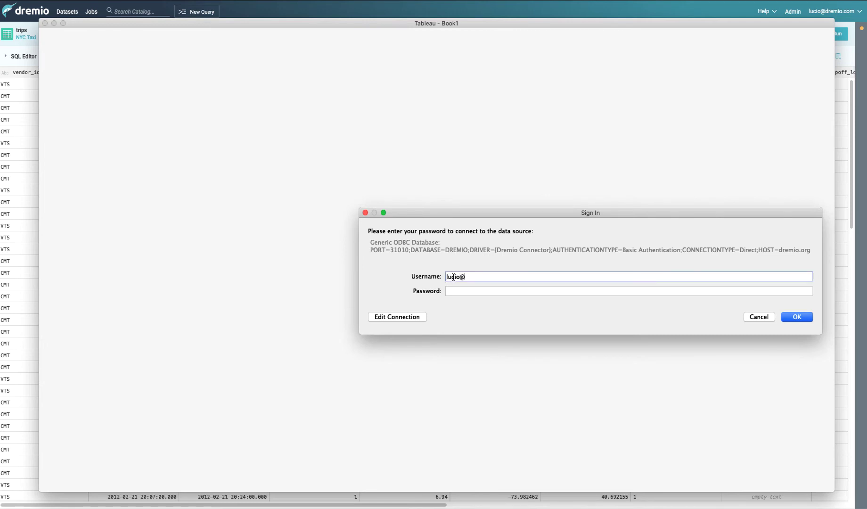
key(Tab)
key(Return)
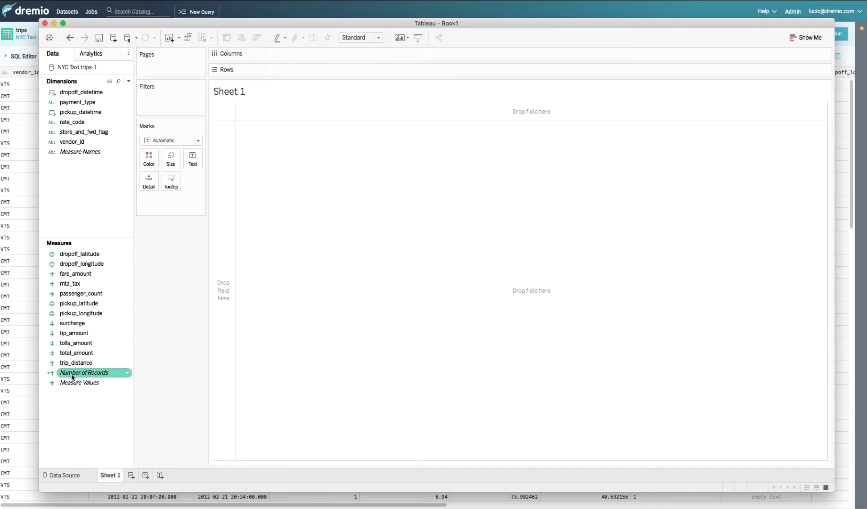
- Put Number of Records on Rows and pickup_datetime on Columns for a yearly 2009–2014 line
drag(100, 18, 99, 46)
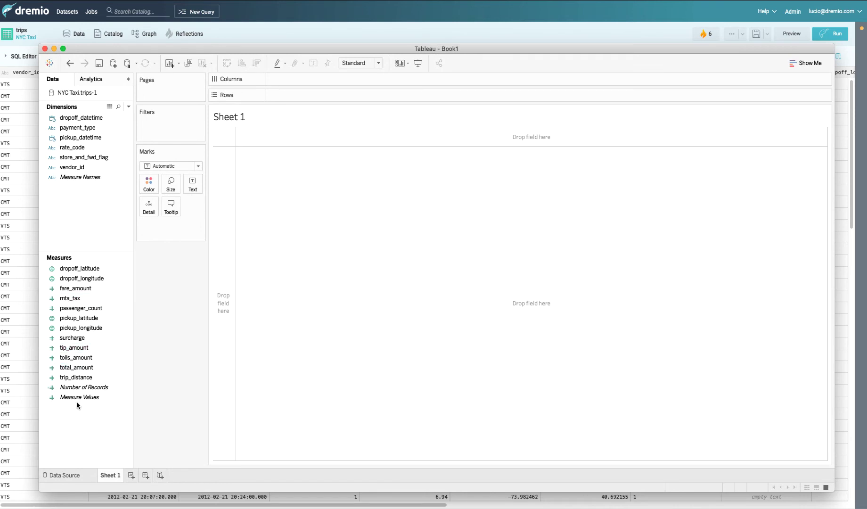
click(79, 387)
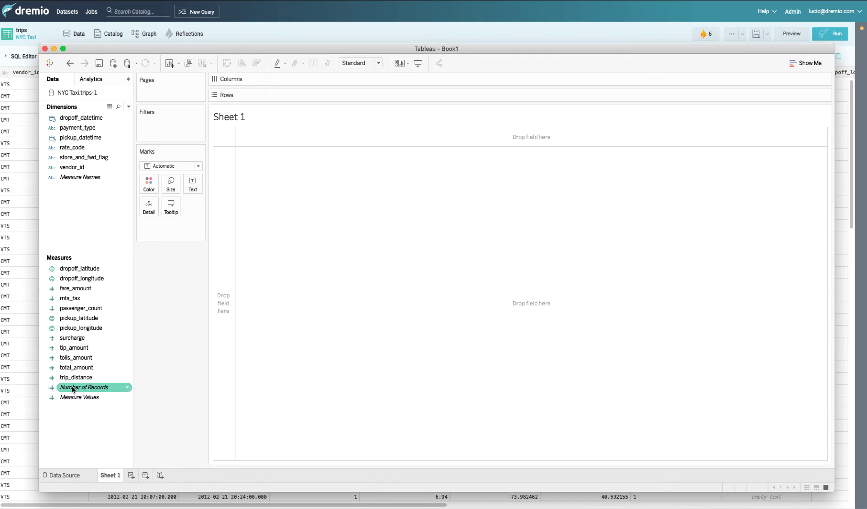
double_click(72, 388)
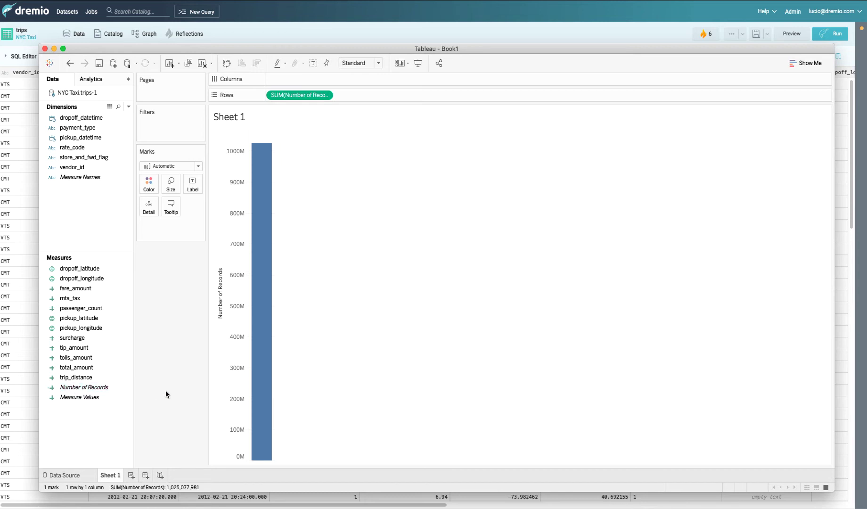
mouse_move(263, 162)
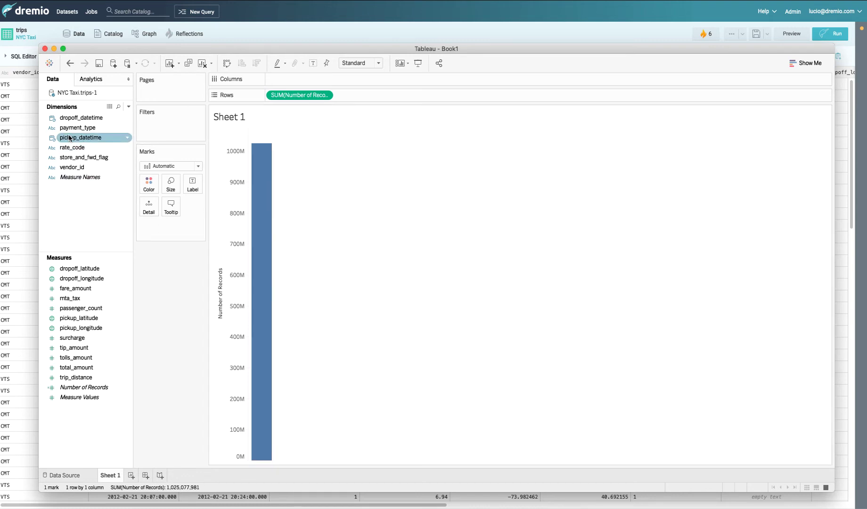
drag(68, 139, 279, 80)
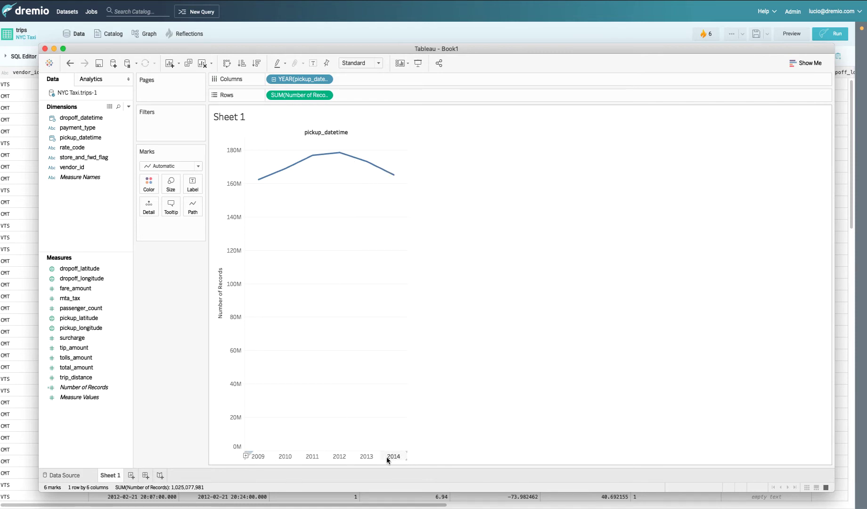
- Change the pickup_datetime pill from Year to continuous Quarter, then to Week Number
click(325, 80)
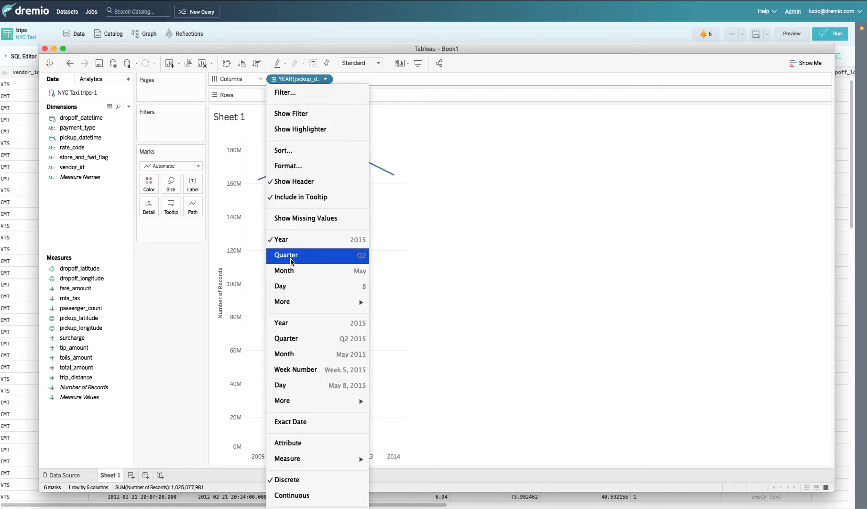
click(290, 257)
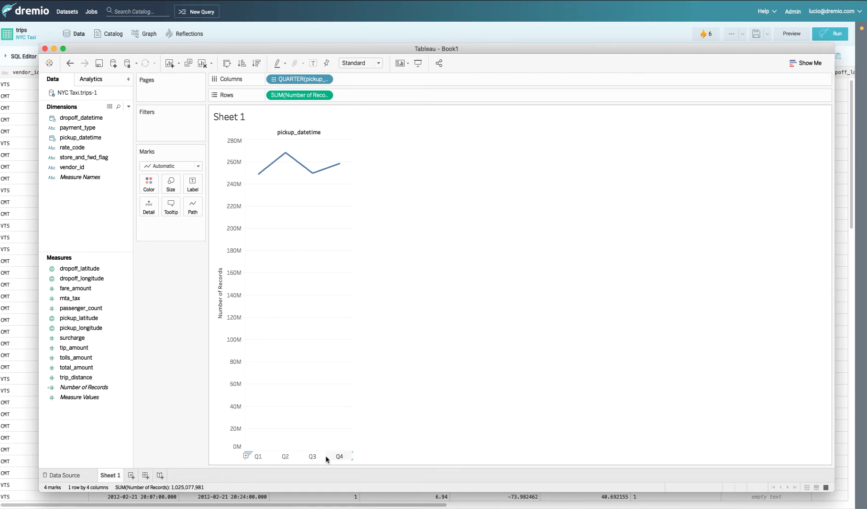
click(325, 79)
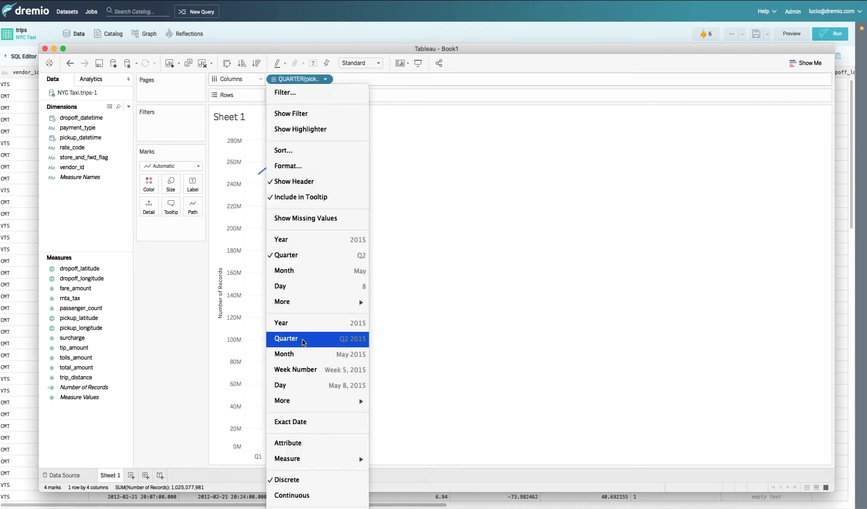
click(302, 340)
mouse_move(311, 178)
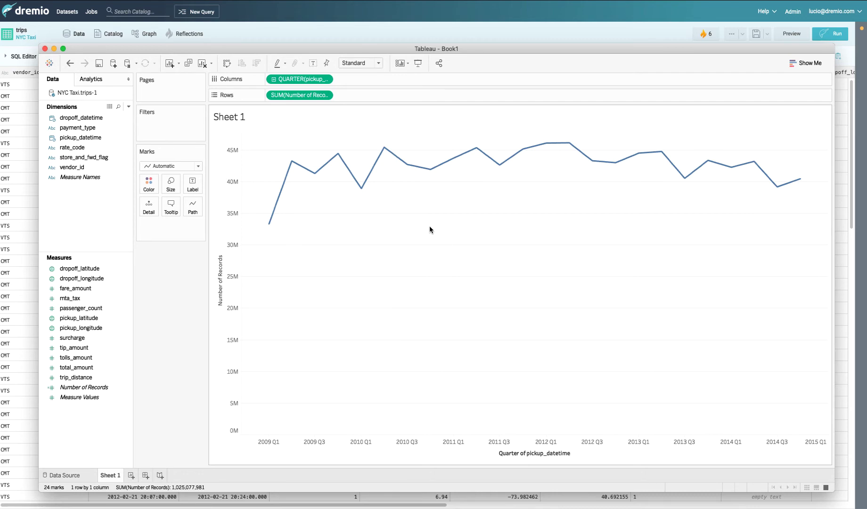
click(325, 79)
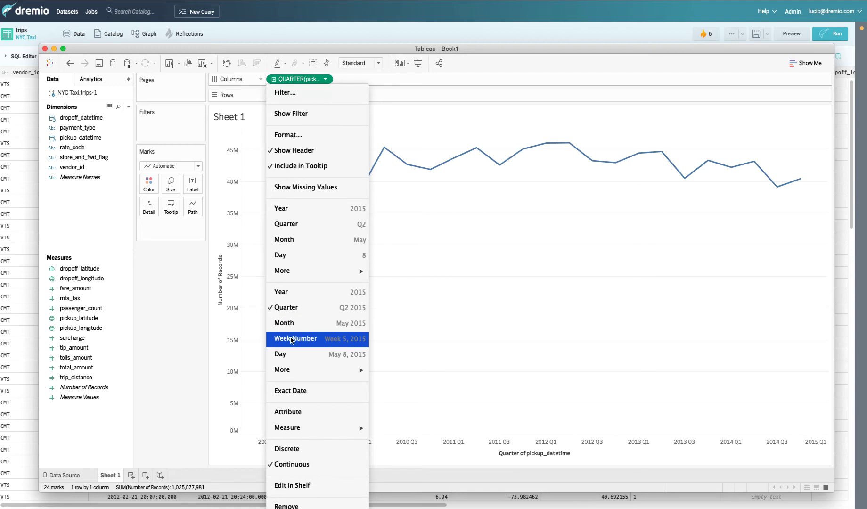
click(292, 339)
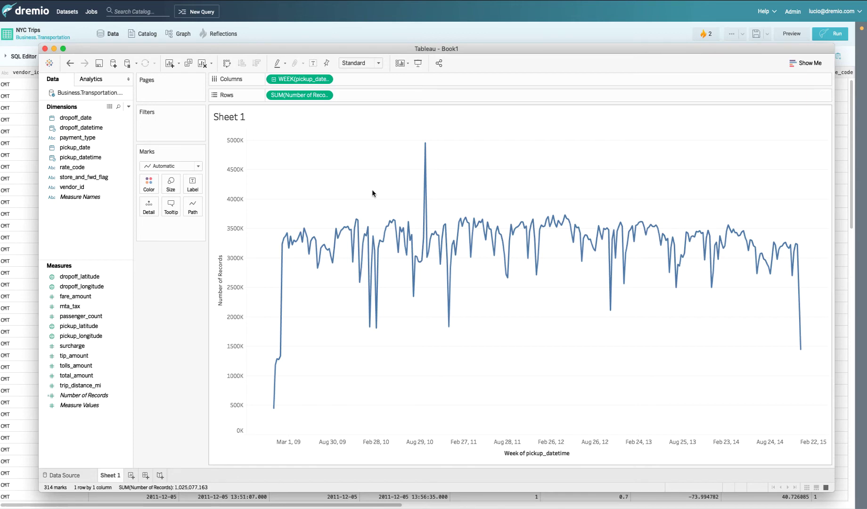
- In Dremio Jobs, inspect the latest ODBC job's SQL and the Aggregation Reflection that accelerated it
click(91, 15)
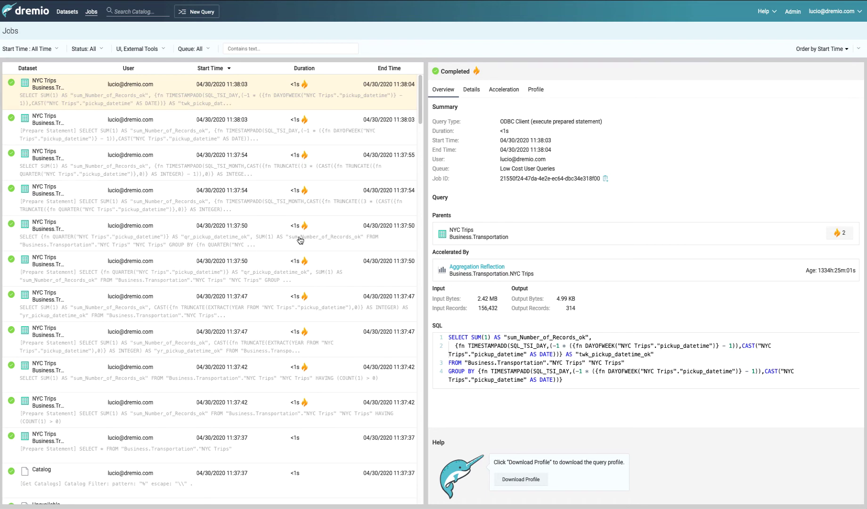
mouse_move(305, 260)
click(490, 379)
click(461, 361)
drag(448, 338, 569, 382)
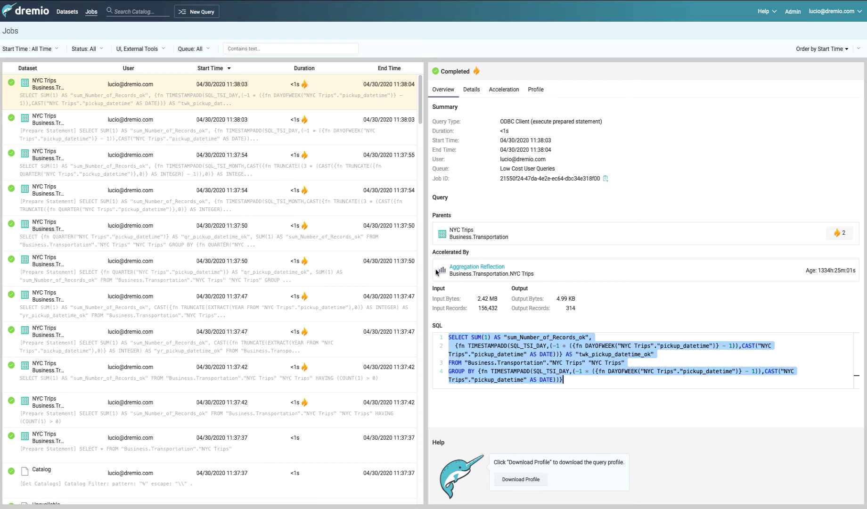
click(488, 266)
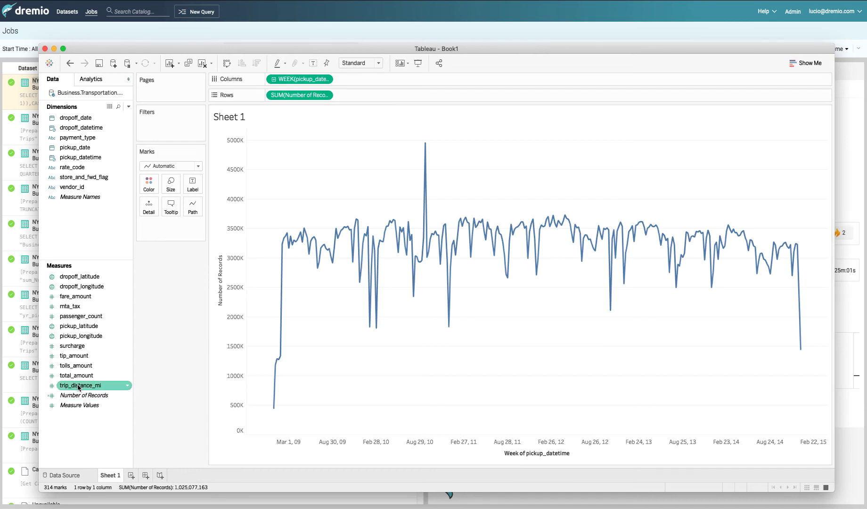
- Add trip_distance_mi to Rows and change its aggregation from Sum to Average
mouse_move(78, 387)
mouse_down()
mouse_move(316, 313)
mouse_move(372, 86)
mouse_move(347, 104)
mouse_move(351, 98)
mouse_up()
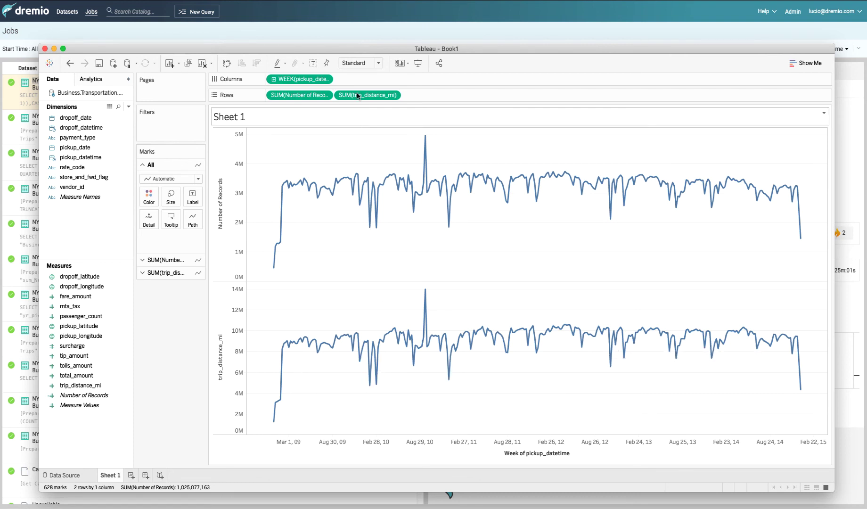
click(394, 96)
mouse_move(377, 239)
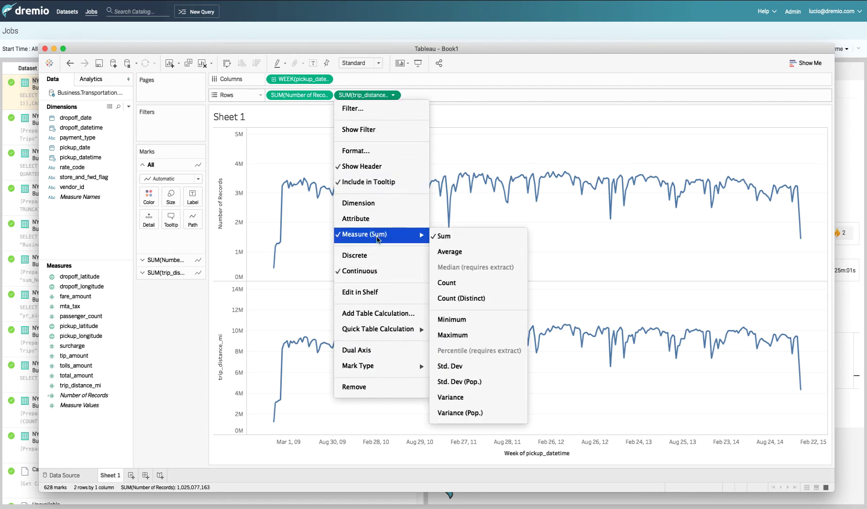
click(449, 254)
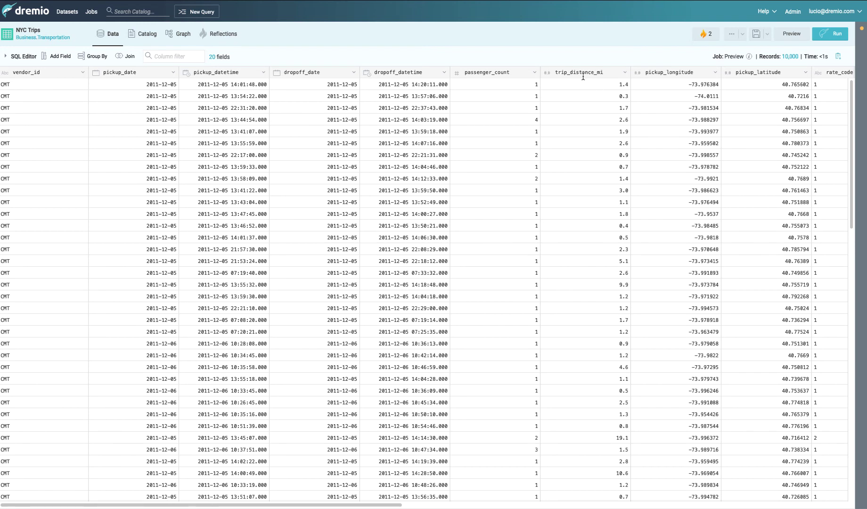
- Create calculated field trip_distance_km as trip_distance_mi * 1.6, keeping the miles column
click(625, 73)
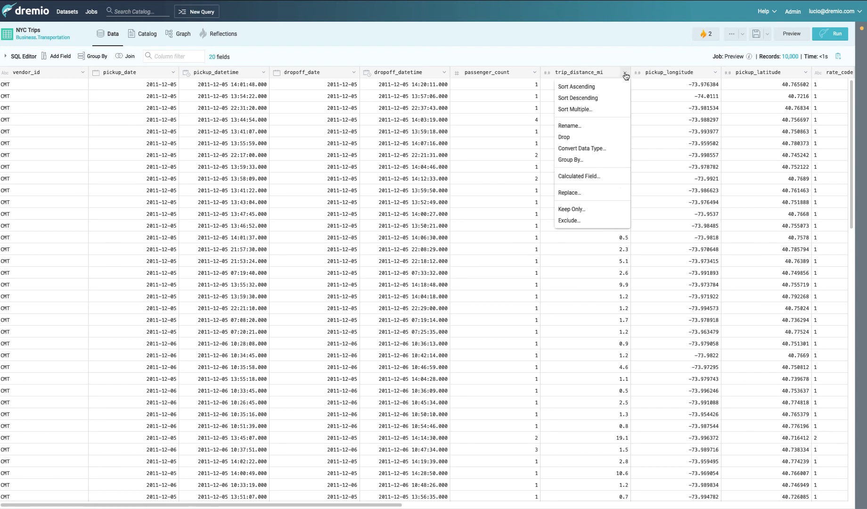
click(584, 175)
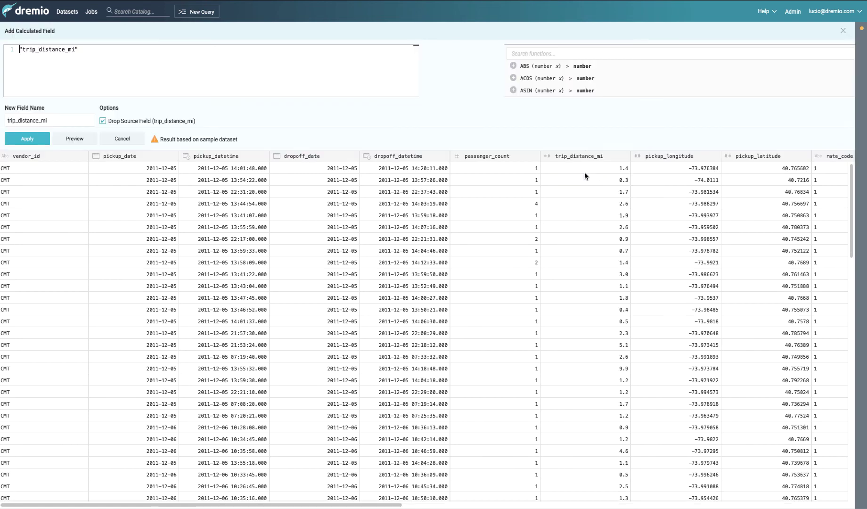
click(174, 85)
text(*1.6)
double_click(55, 121)
key(End)
key(BackSpace)
key(BackSpace)
text(km)
click(103, 121)
click(35, 140)
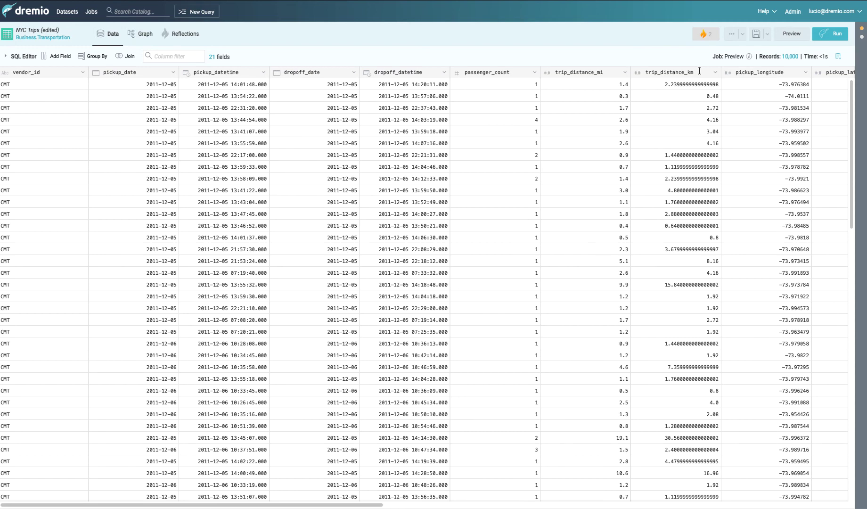
- Save the result as a new dataset named trip_distance_km in the home space
click(767, 34)
click(735, 63)
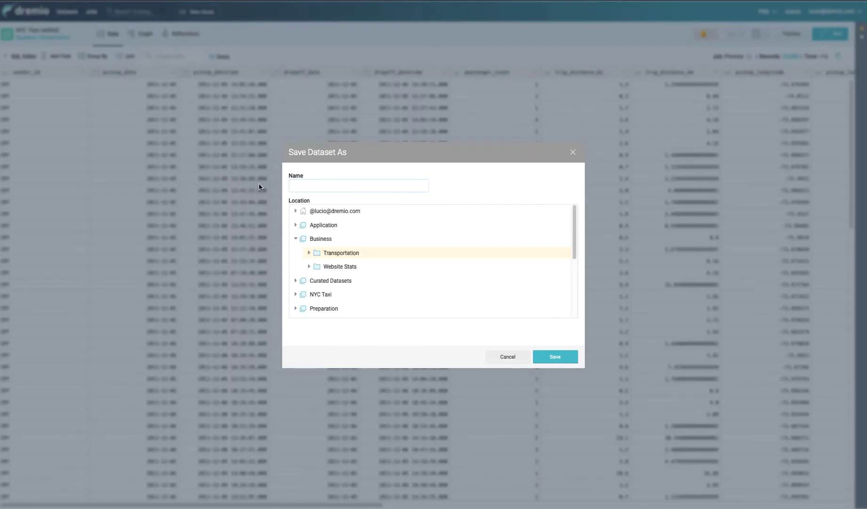
click(332, 213)
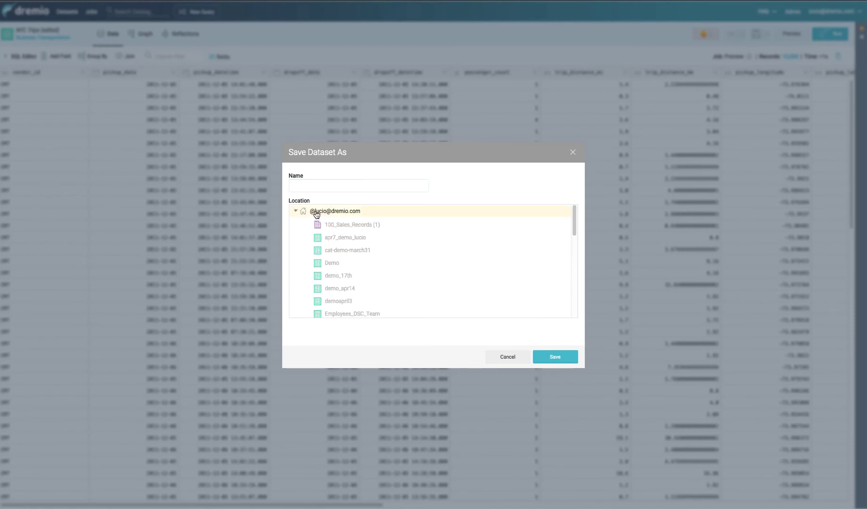
click(326, 185)
text(trip_distance_km)
click(555, 357)
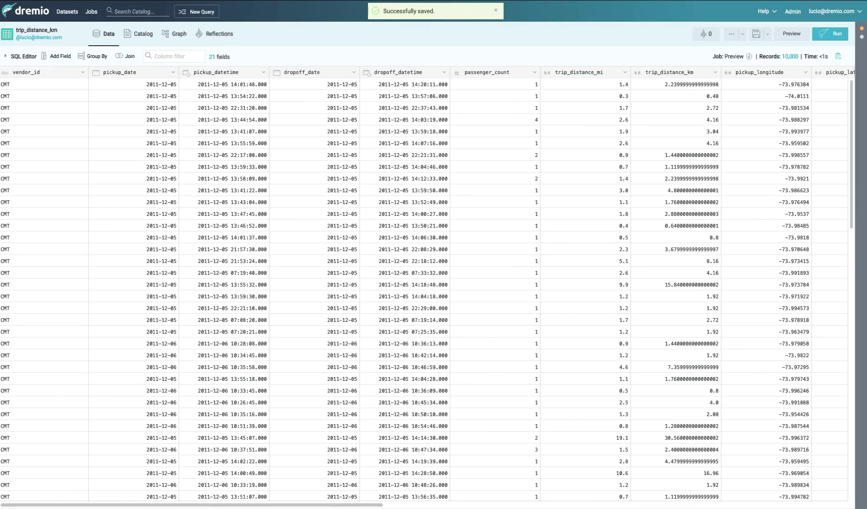
key(super+Tab)
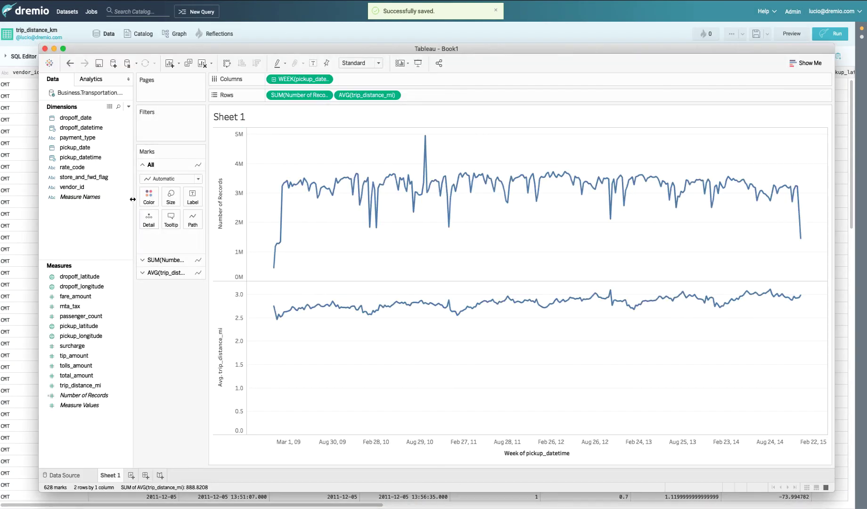
- Replace the NYC Trips table in the workbook's data source with the trip_distance_km dataset and load it
right_click(88, 95)
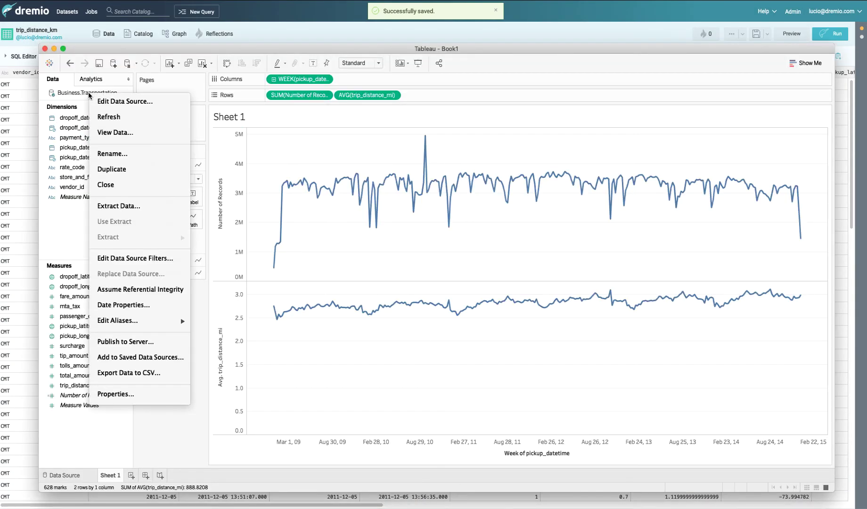
click(98, 102)
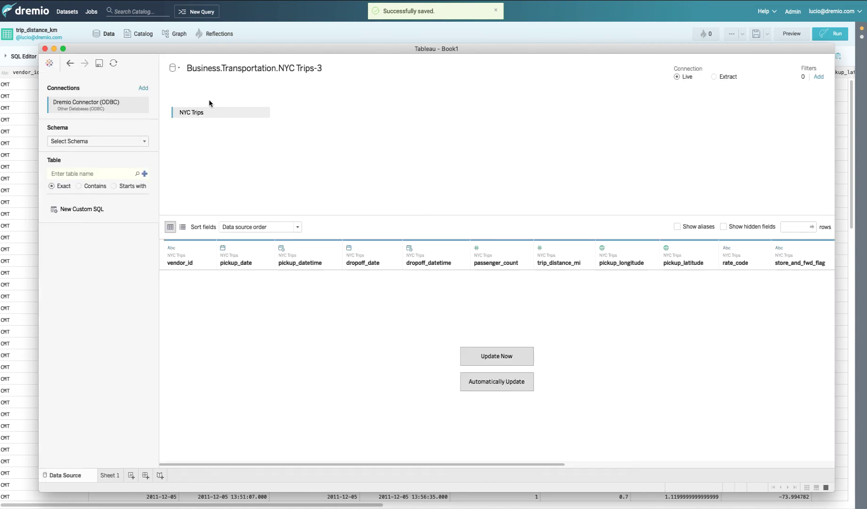
click(260, 114)
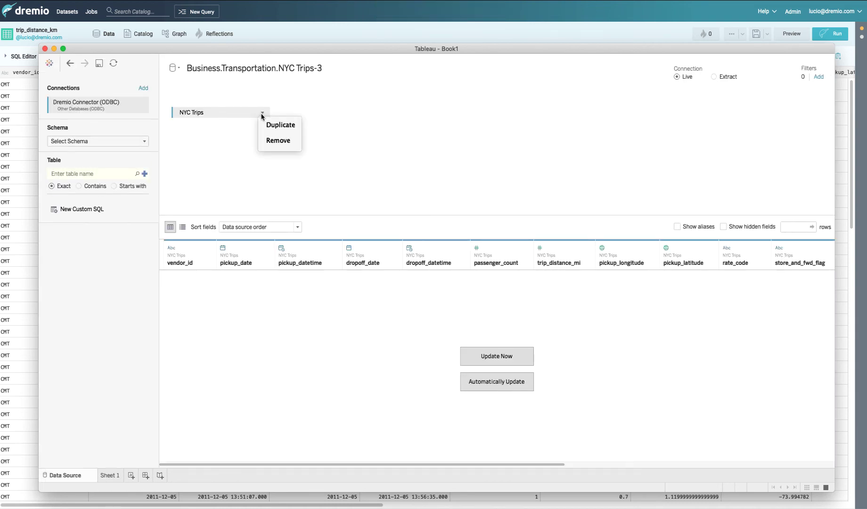
click(267, 141)
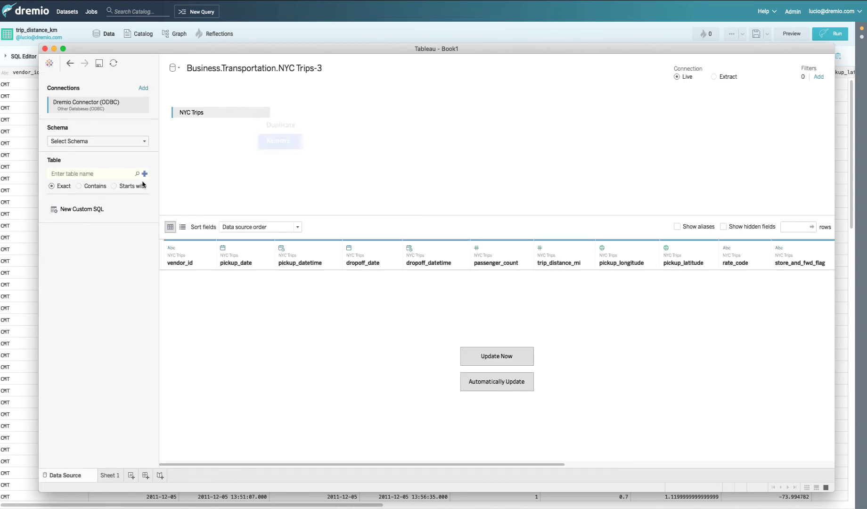
click(70, 173)
text(trip_distance_km)
key(Return)
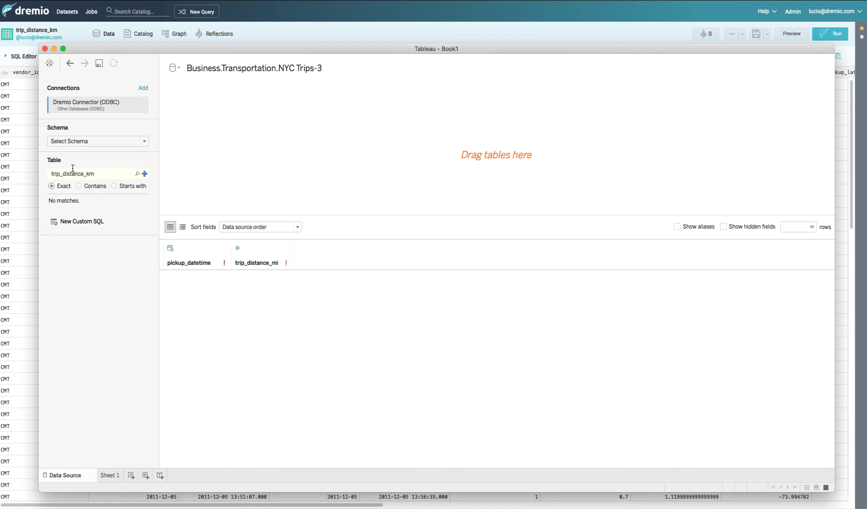
click(137, 174)
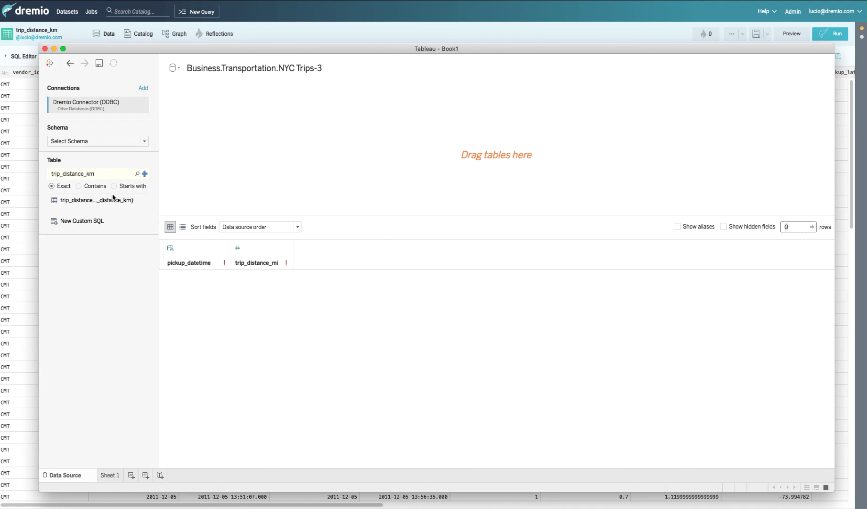
double_click(90, 203)
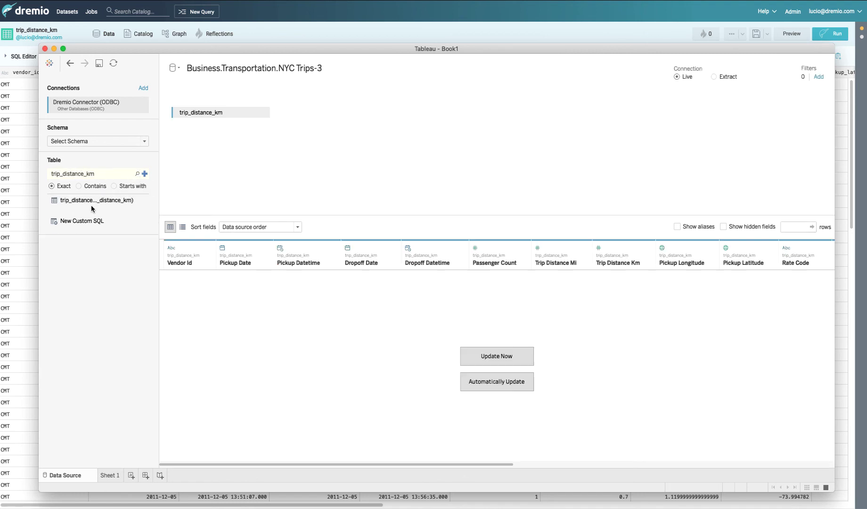
click(505, 360)
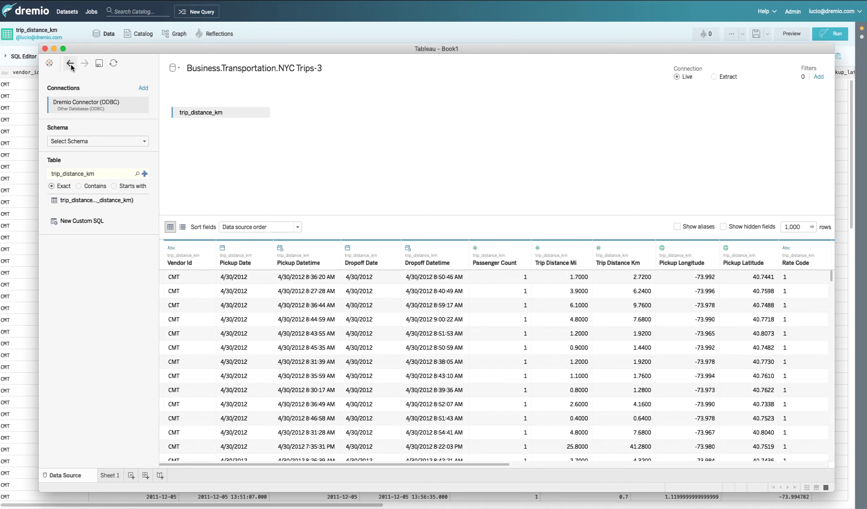
- On Sheet 1, swap the miles-based average row for AVG(Trip Distance Km) beneath the weekly counts
click(105, 476)
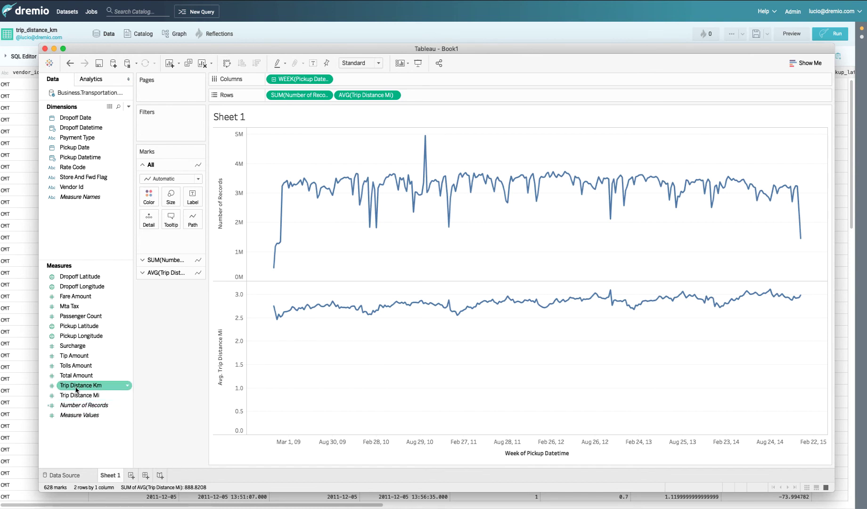
click(392, 95)
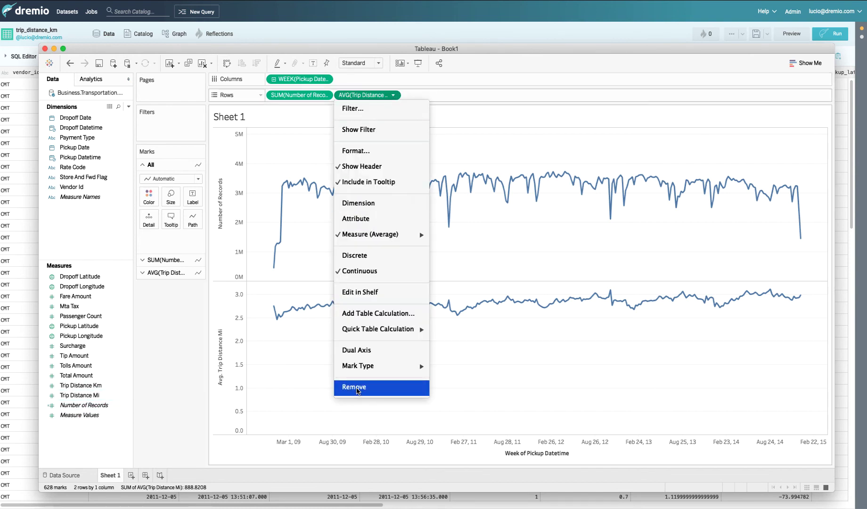
click(354, 386)
drag(82, 386, 408, 99)
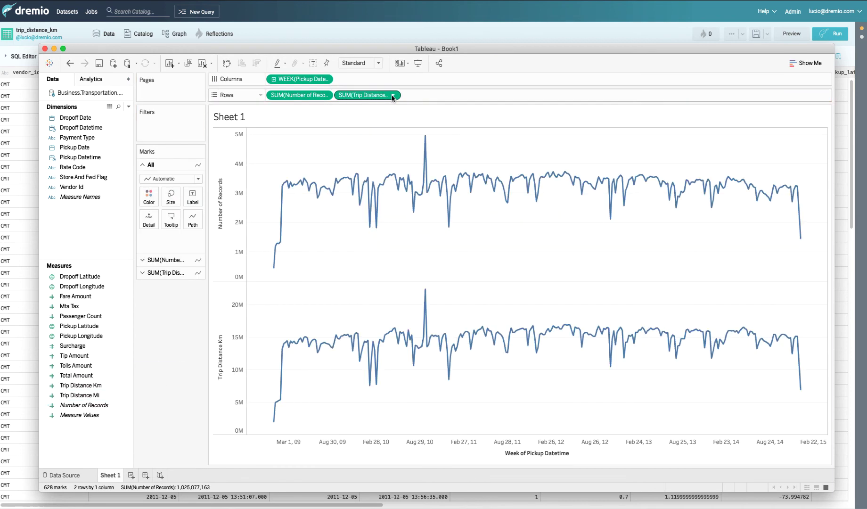
click(393, 95)
mouse_move(372, 238)
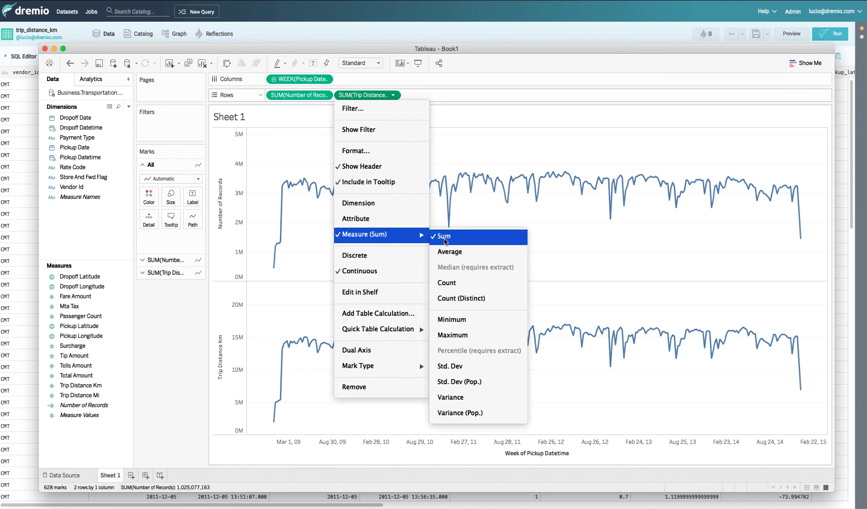
click(448, 253)
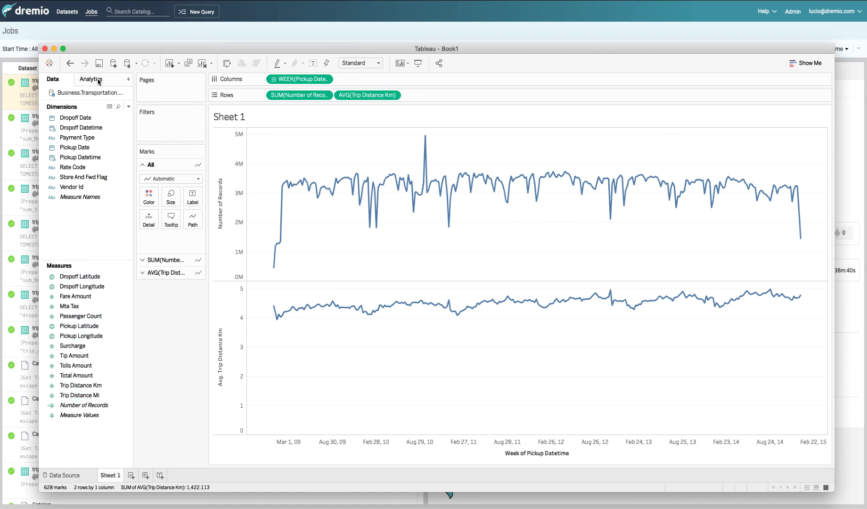
- Inspect the newest Dremio job's SQL, highlighting its trip_distance_km reference, then return to Tableau
click(91, 11)
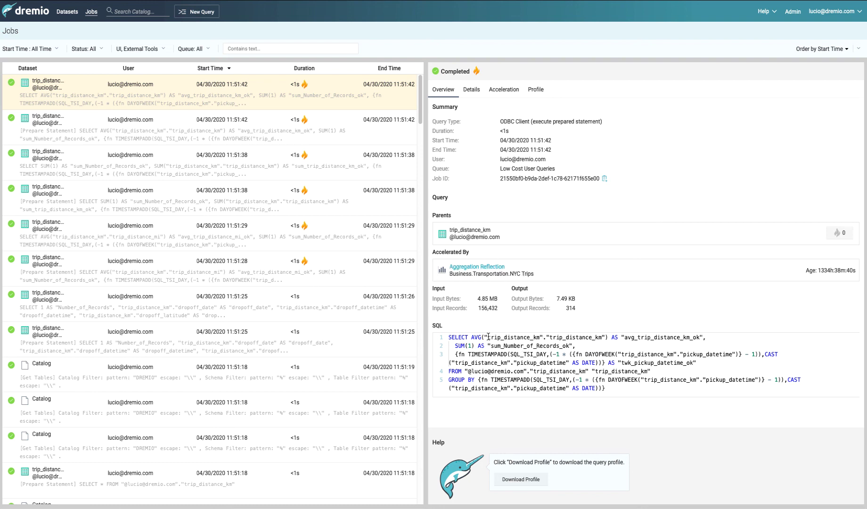
drag(488, 337, 540, 338)
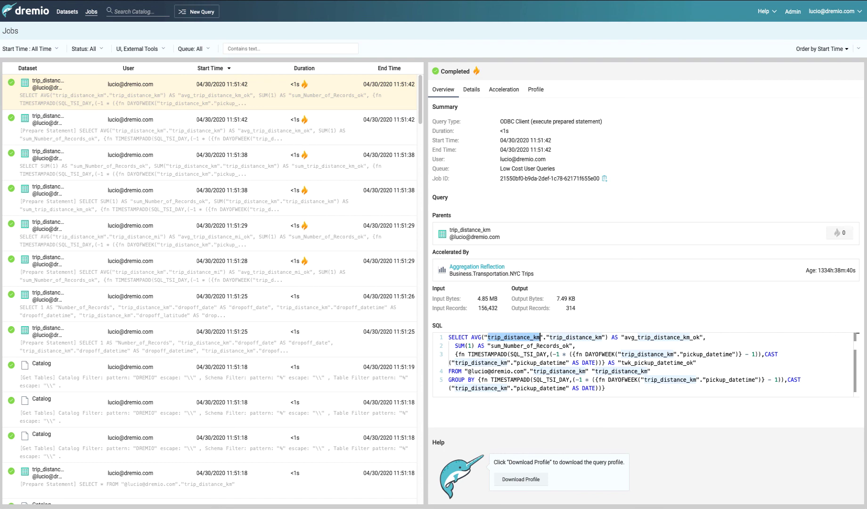
key(super+Tab)
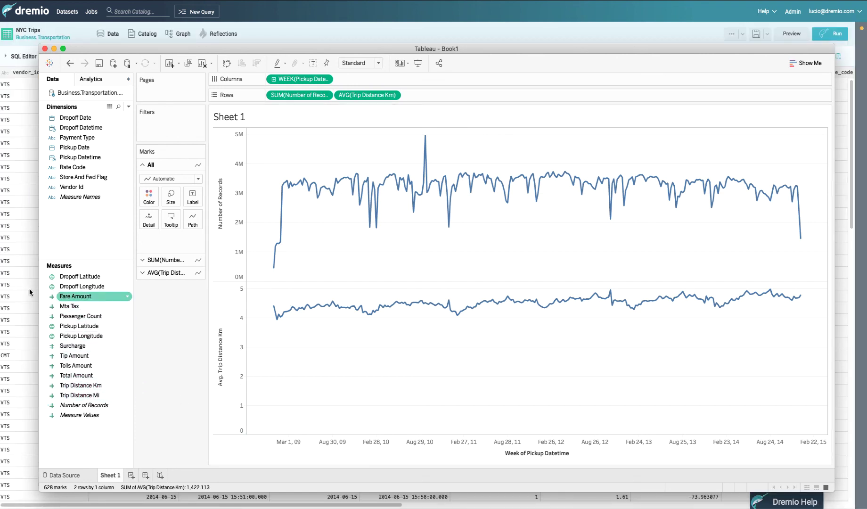
- Bring the Dremio window showing the NYC Trips data preview to the front
click(21, 251)
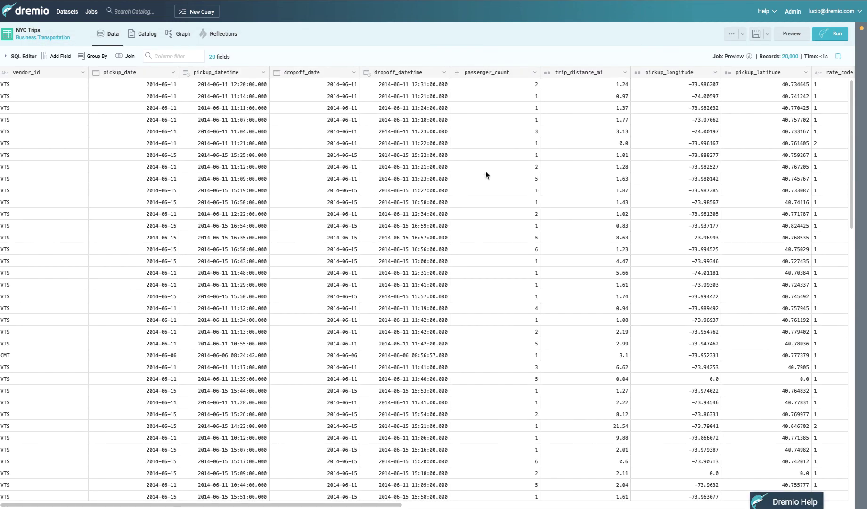